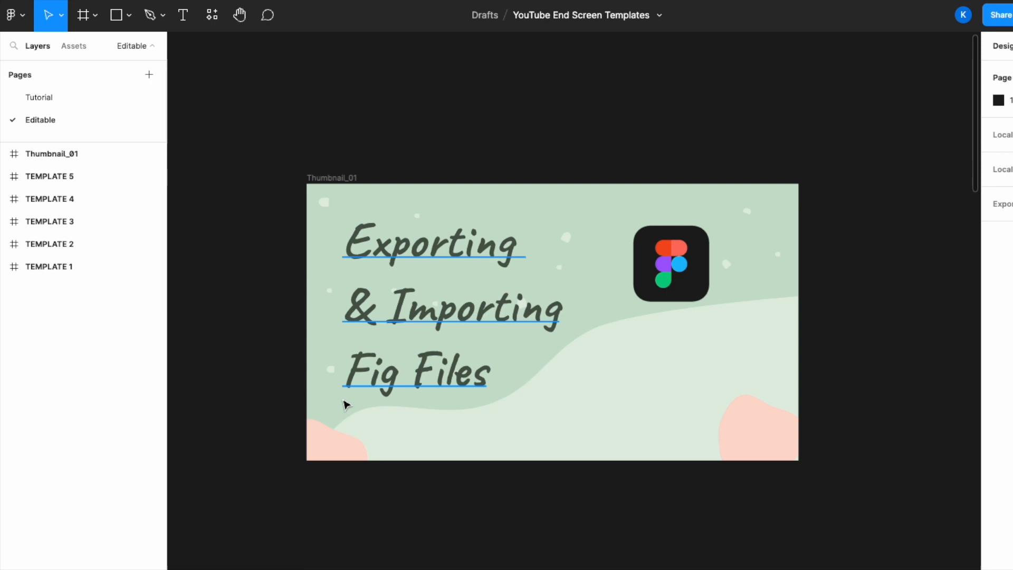
# Delete the Thumbnail_01 cover frame, leaving the five end-screen templates.
pyautogui.press('Delete')
pyautogui.scroll(-5, 372, 320)
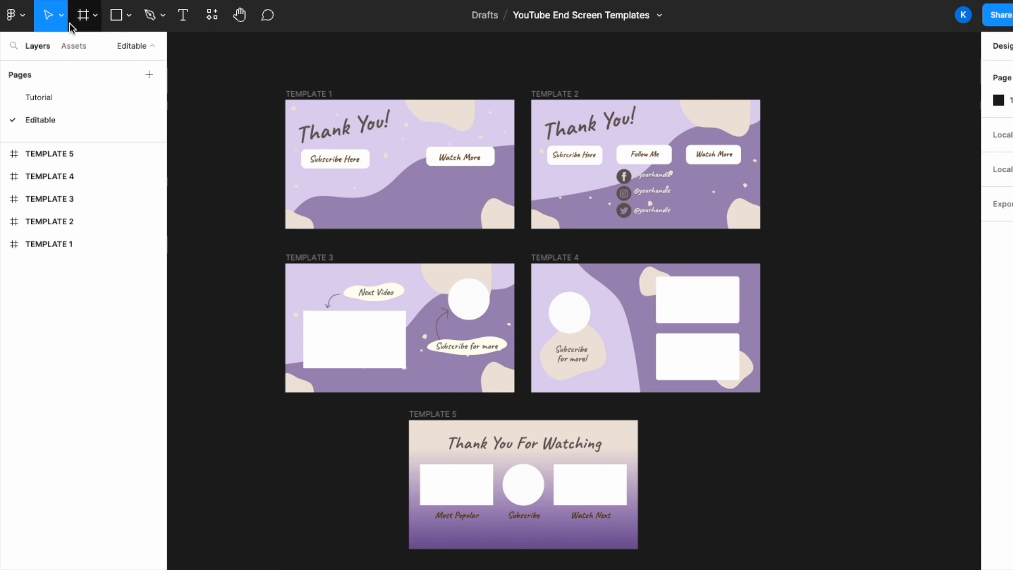
# Save a local copy of the end-screen templates as a .fig file via the main menu.
pyautogui.click(16, 16)
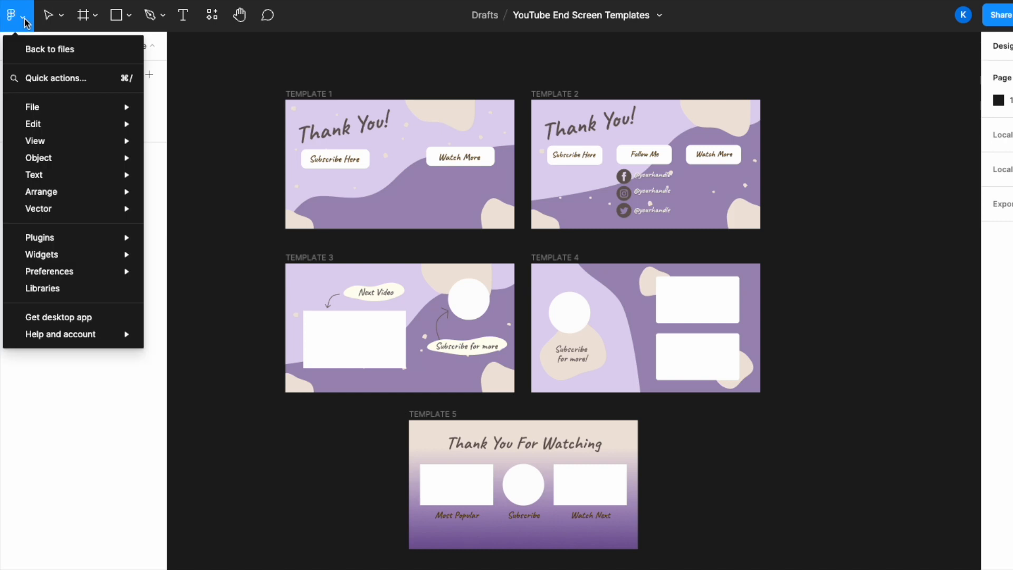
pyautogui.moveTo(72, 107)
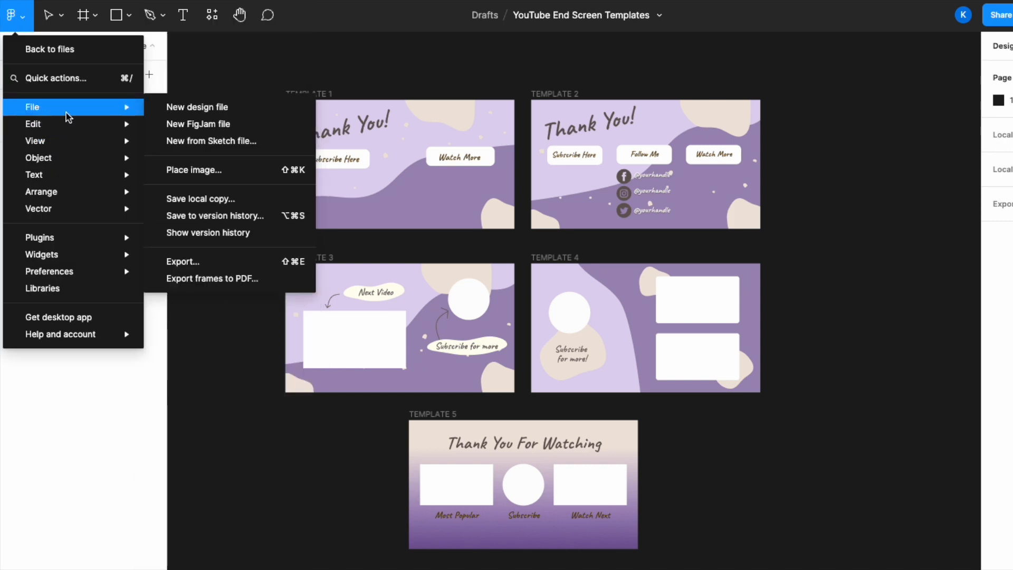
pyautogui.click(215, 202)
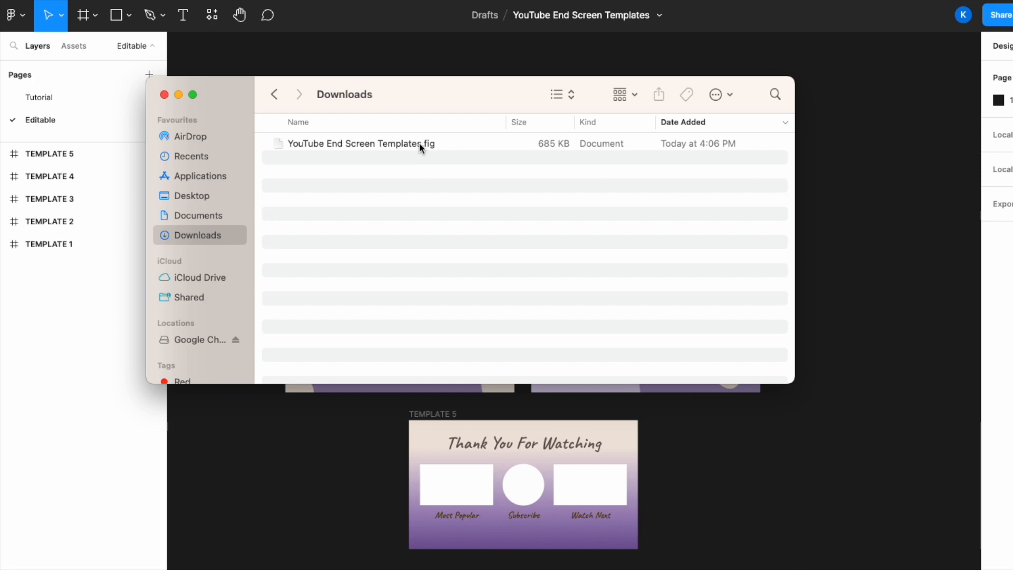
pyautogui.click(296, 53)
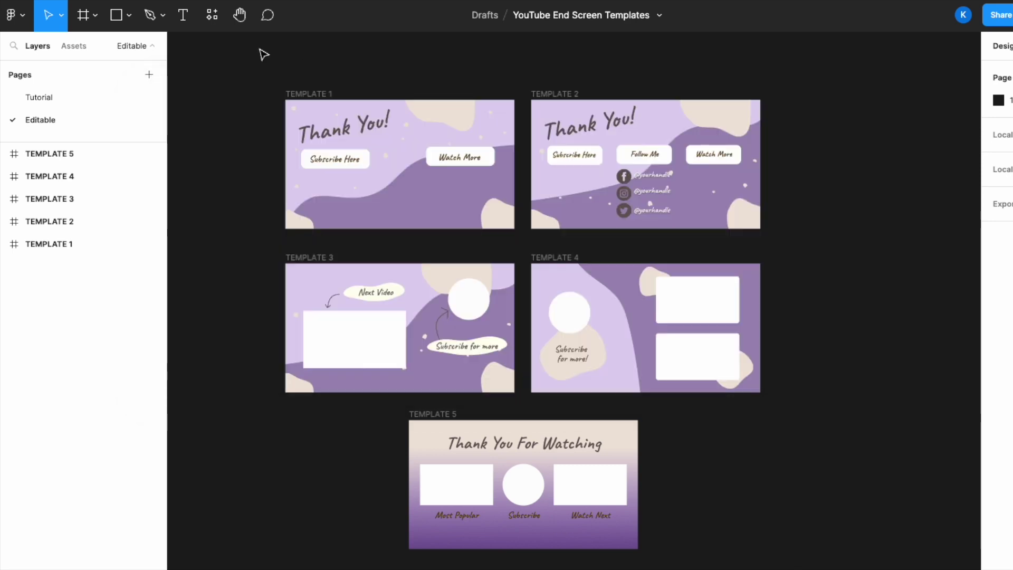
# Return to Drafts and import the saved YouTube End Screen Templates.fig file.
pyautogui.click(12, 14)
pyautogui.click(47, 48)
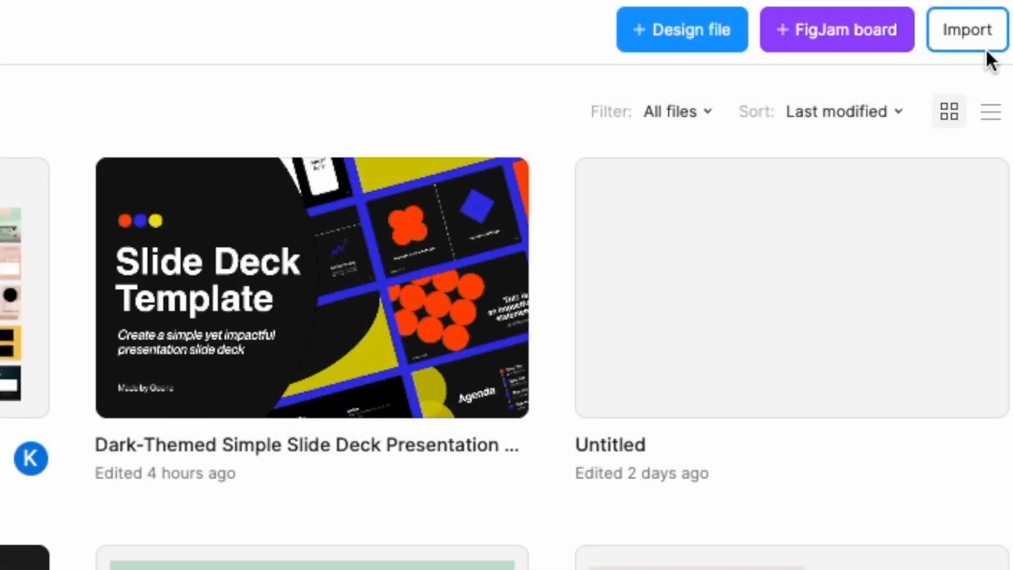
pyautogui.click(967, 29)
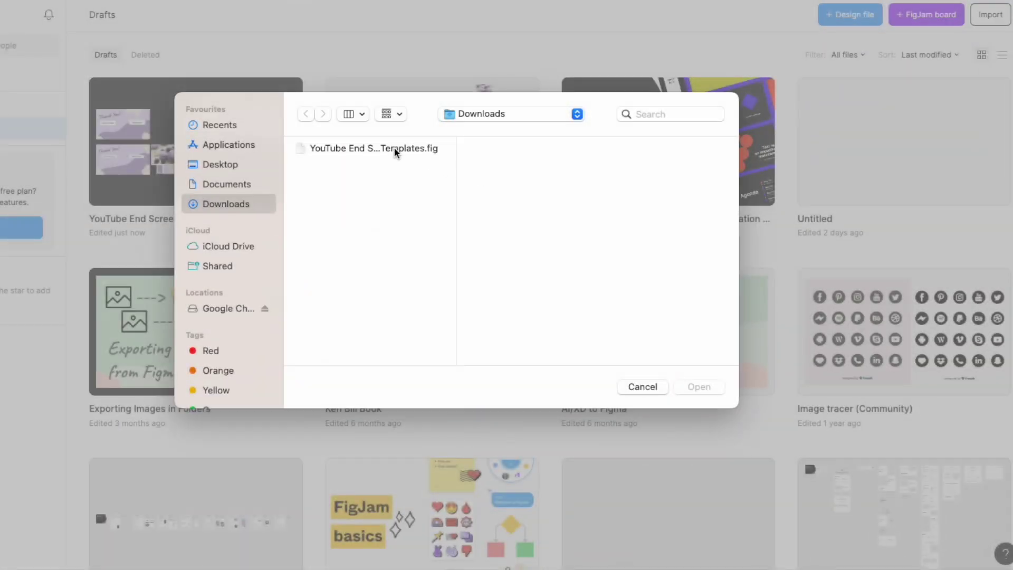
pyautogui.click(395, 151)
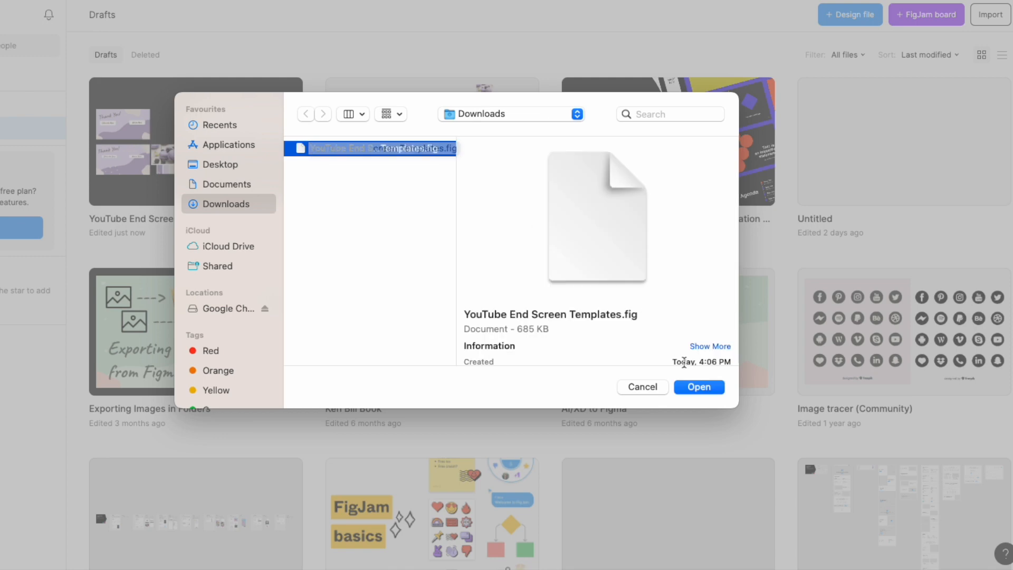
pyautogui.click(699, 388)
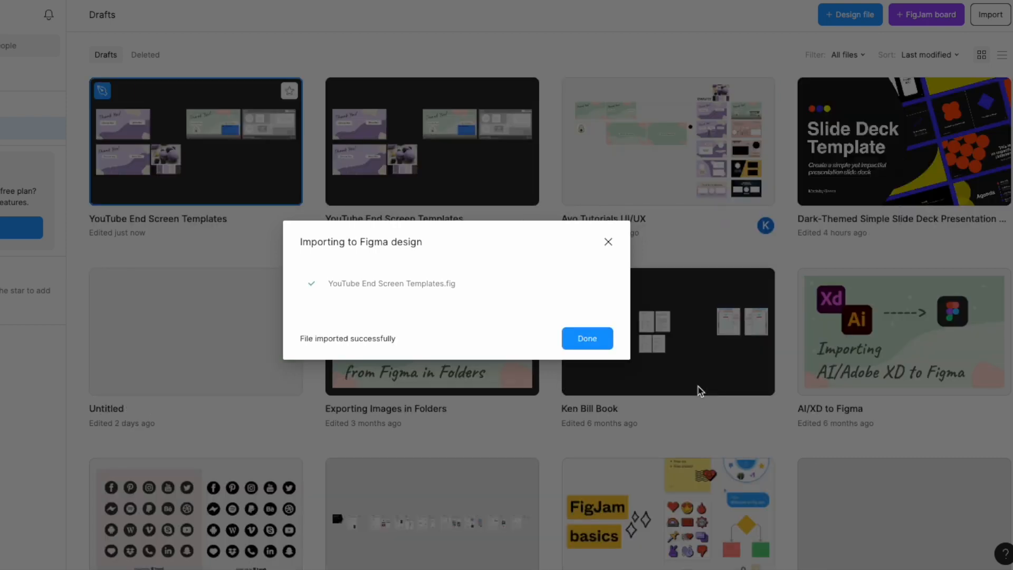
# Highlight the import success message and close the finished import dialog.
pyautogui.moveTo(304, 338); pyautogui.dragTo(400, 341)
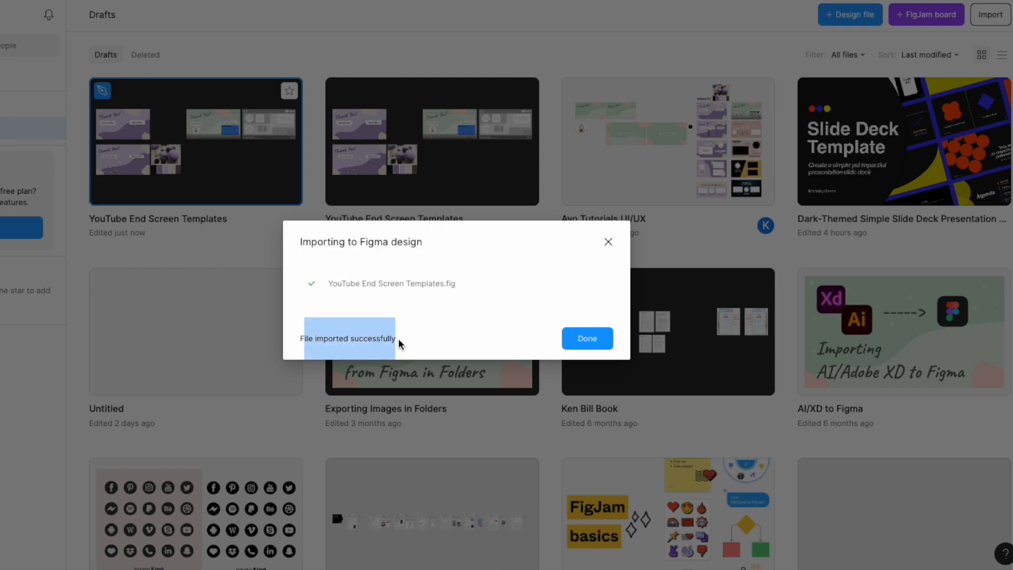
pyautogui.click(586, 338)
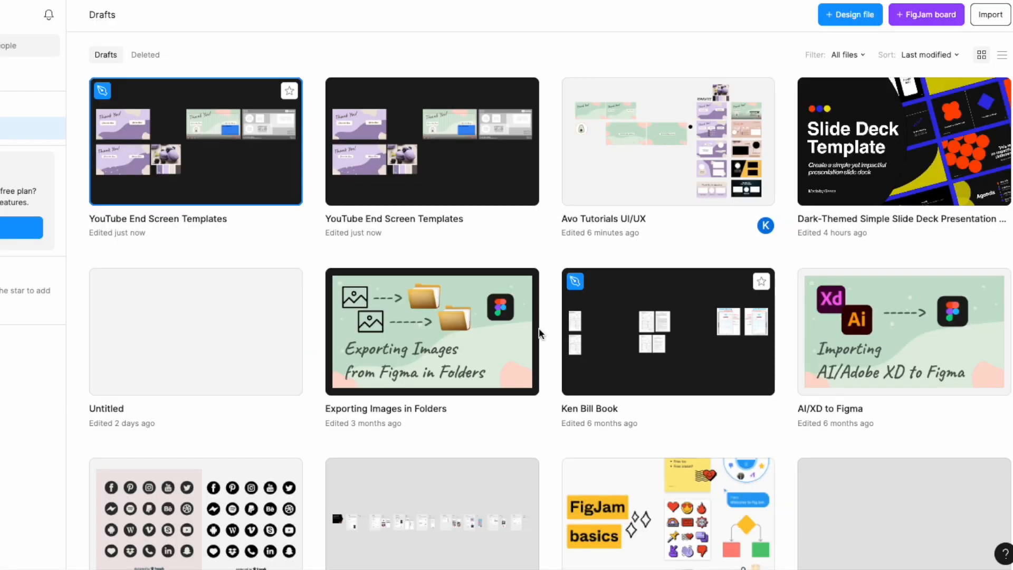